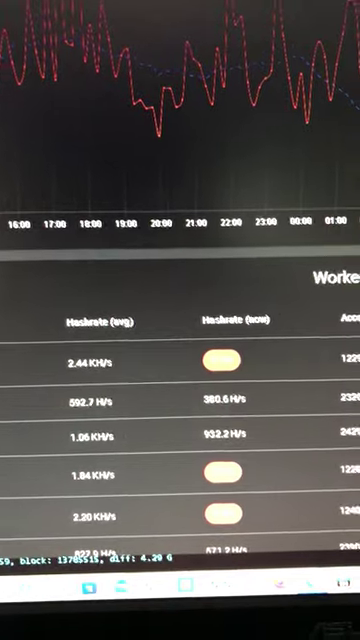
# Switch to the 011data worker page showing each rig's current and average hashrate cards
pyautogui.hotkey('ctrl', 'Tab')
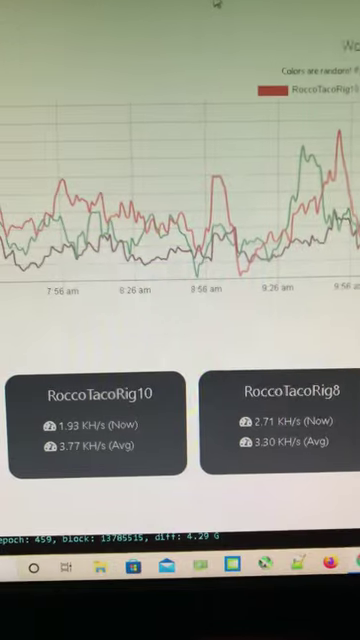